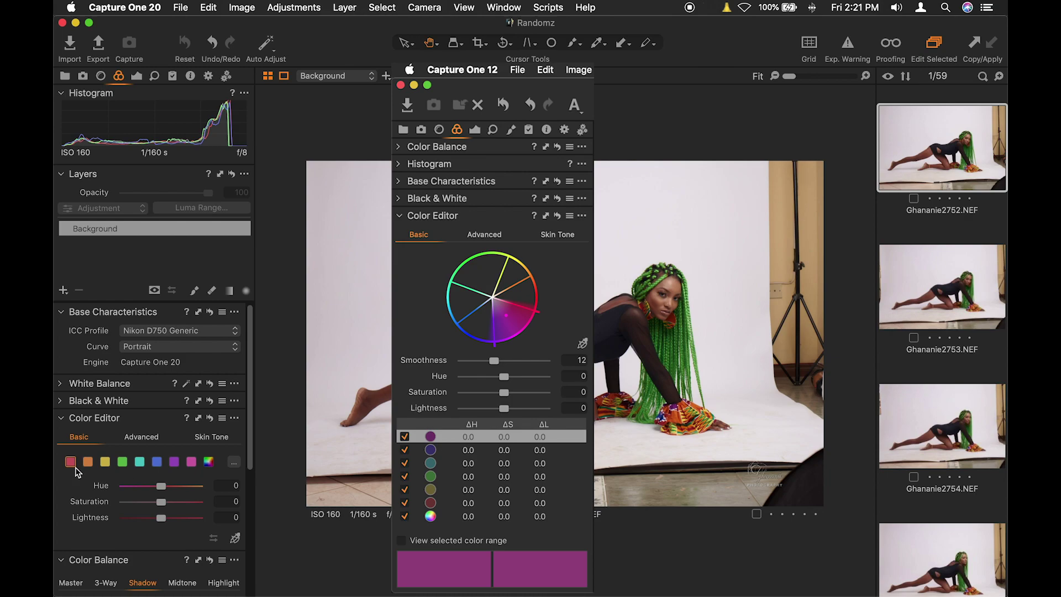
Preview the Advanced and Skin Tone color editors, return to Basic, then show the Exposure tools.
click(143, 439)
click(209, 437)
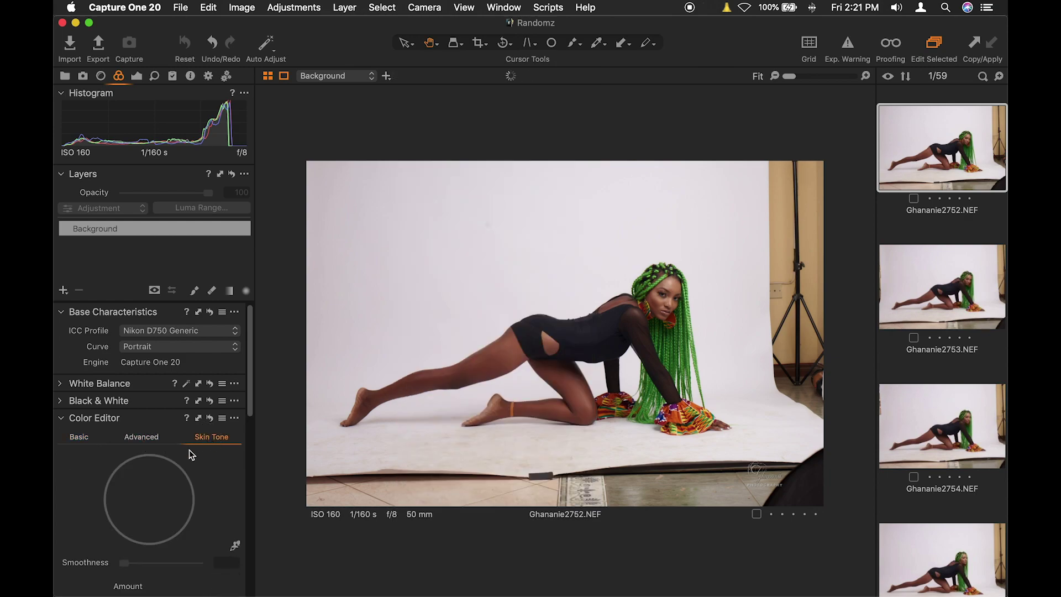
click(89, 436)
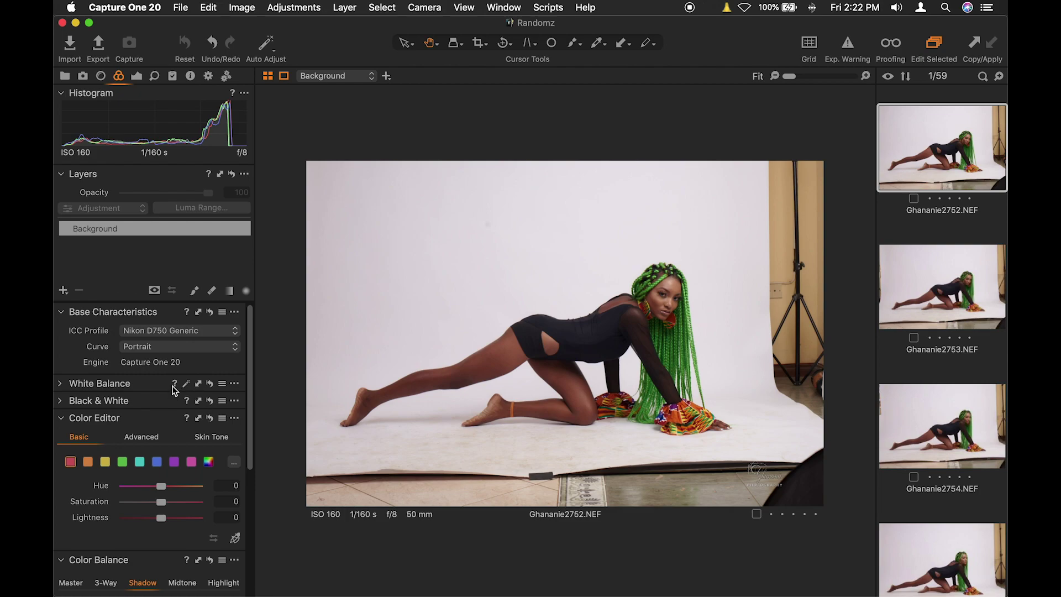
click(140, 77)
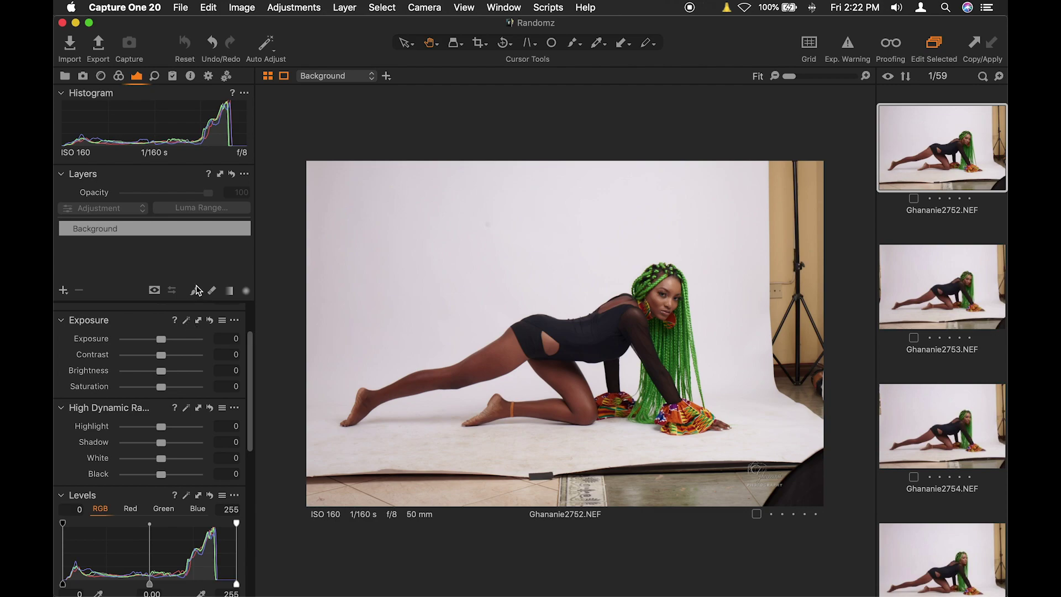
Try Highlight and Shadow recovery, reset both to 0, and raise HDR White to 100.
scroll(146, 409, down, 3)
scroll(148, 425, down, 1)
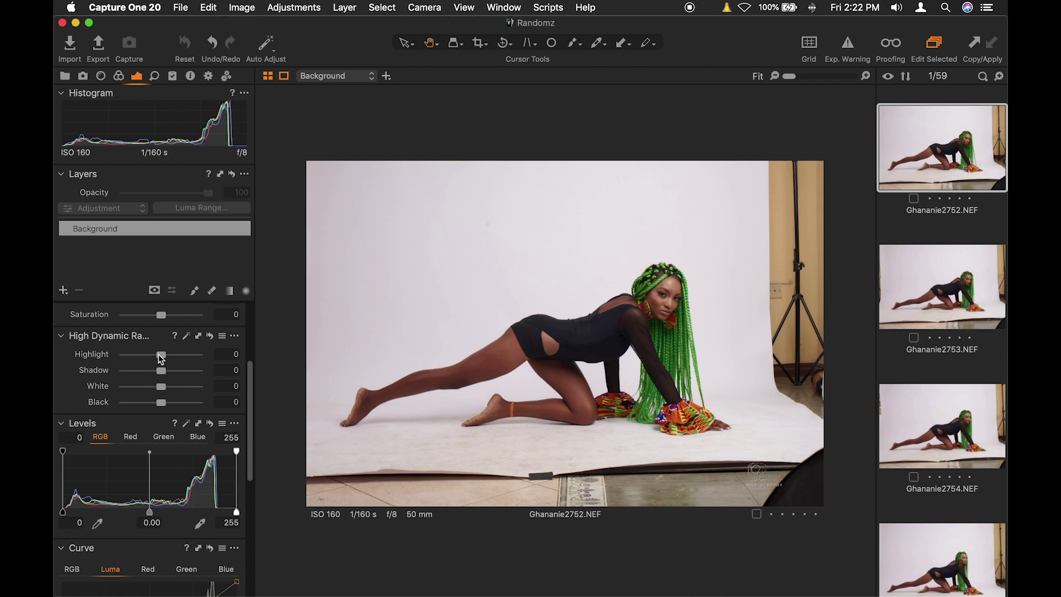
drag(159, 356, 277, 361)
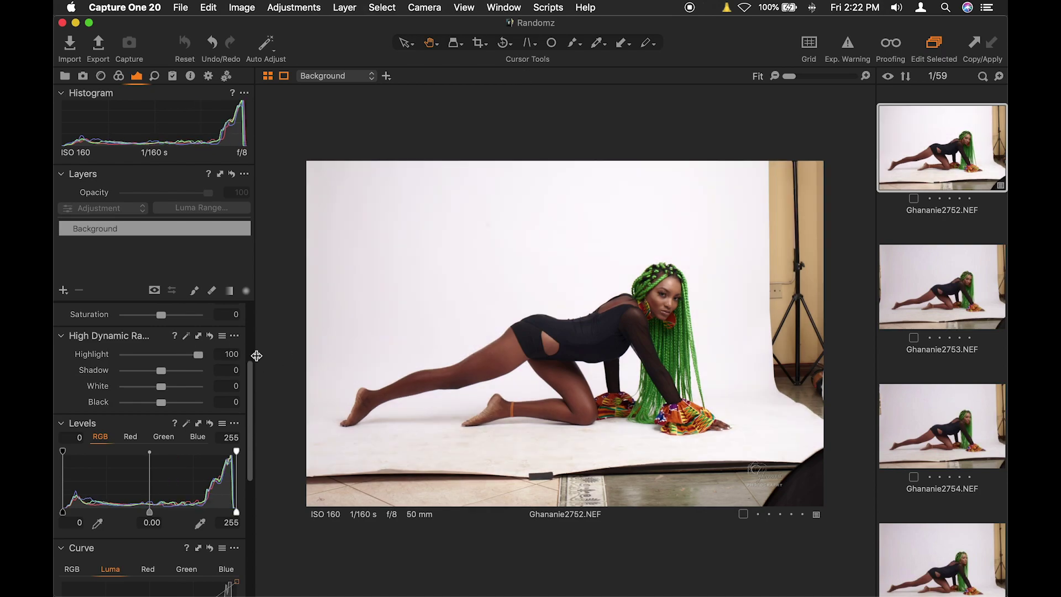
double_click(200, 356)
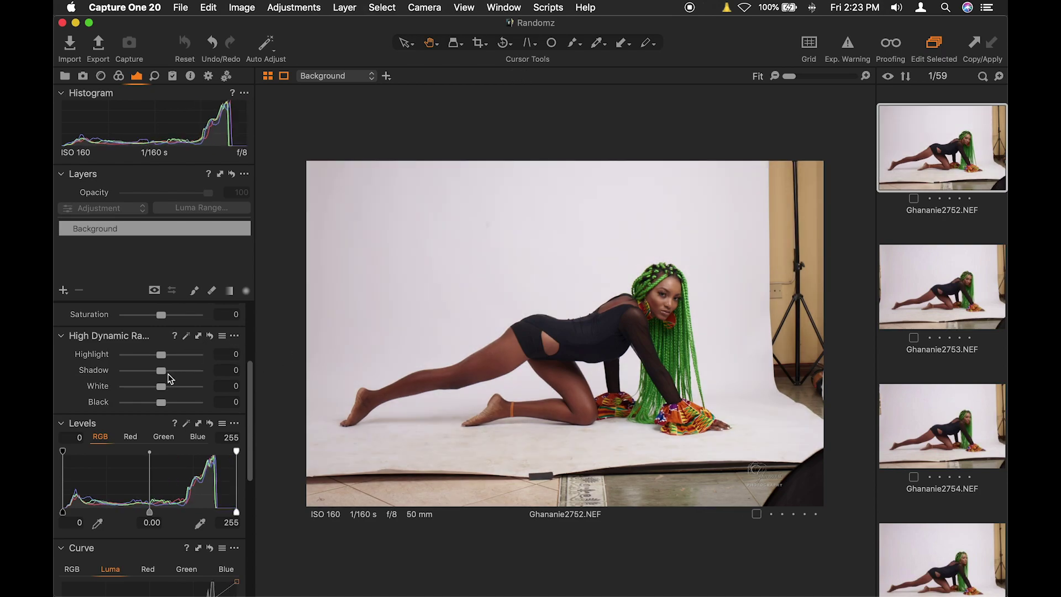
drag(161, 372, 112, 371)
double_click(123, 372)
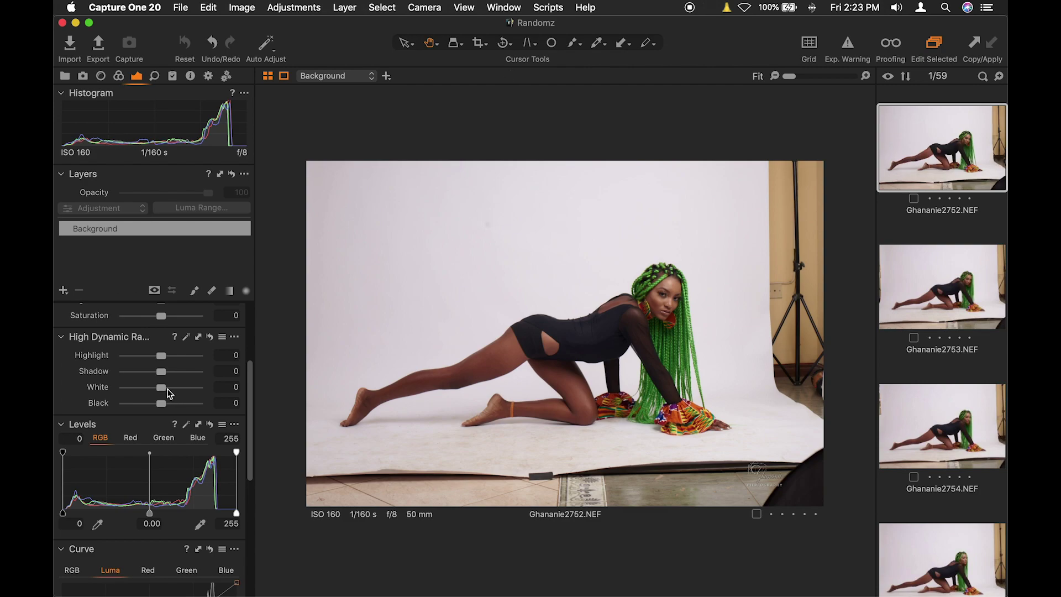
drag(161, 389, 260, 395)
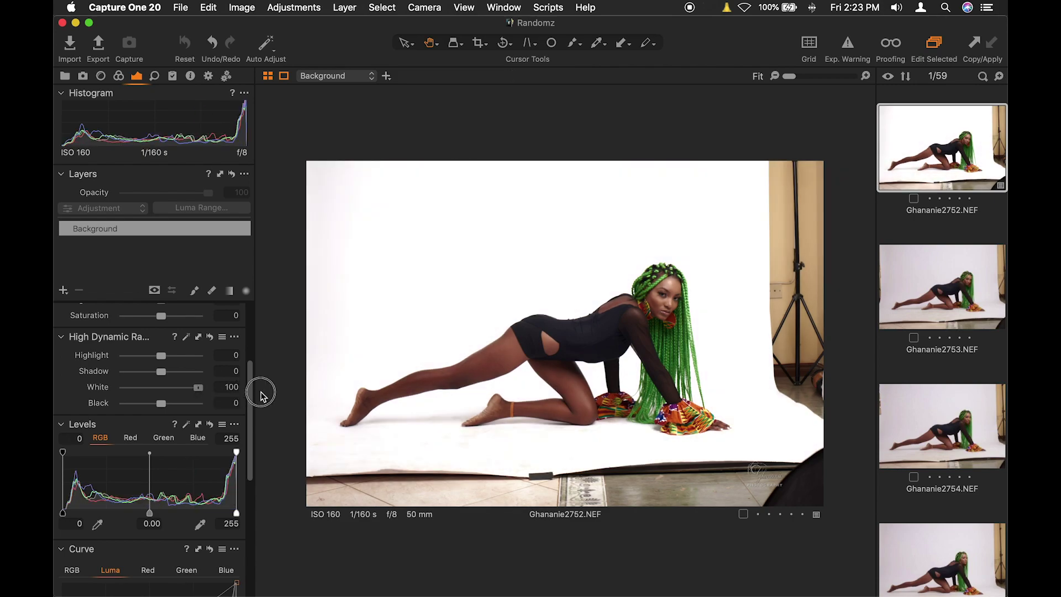
Drop HDR Black to -100, then try Highlight and reset it to 0.
mouse_move(161, 404)
mouse_down()
mouse_move(82, 411)
mouse_move(220, 412)
mouse_move(122, 404)
mouse_move(170, 402)
mouse_move(162, 407)
mouse_up()
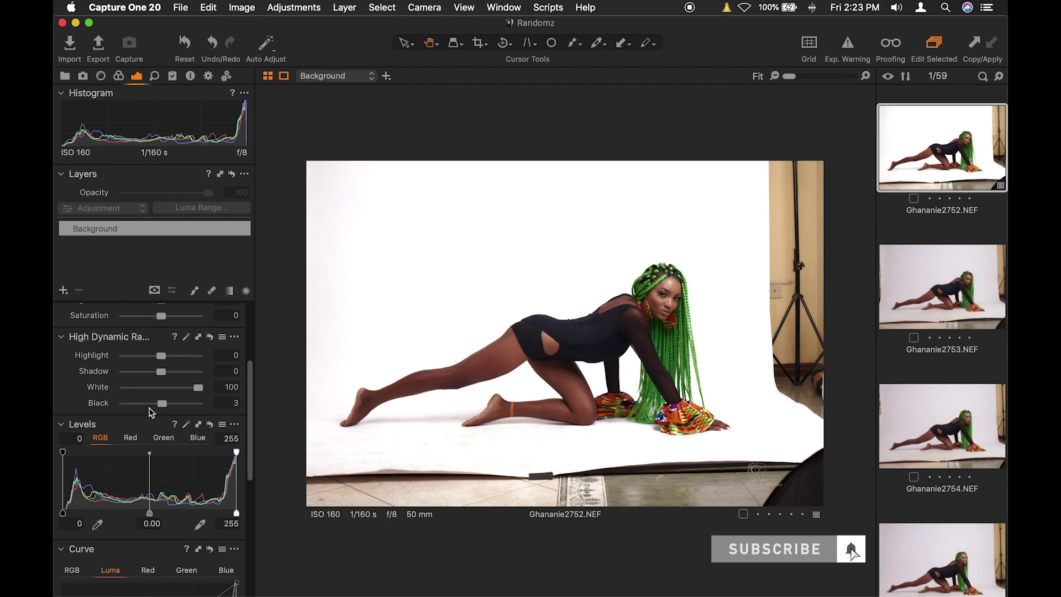
drag(161, 403, 81, 409)
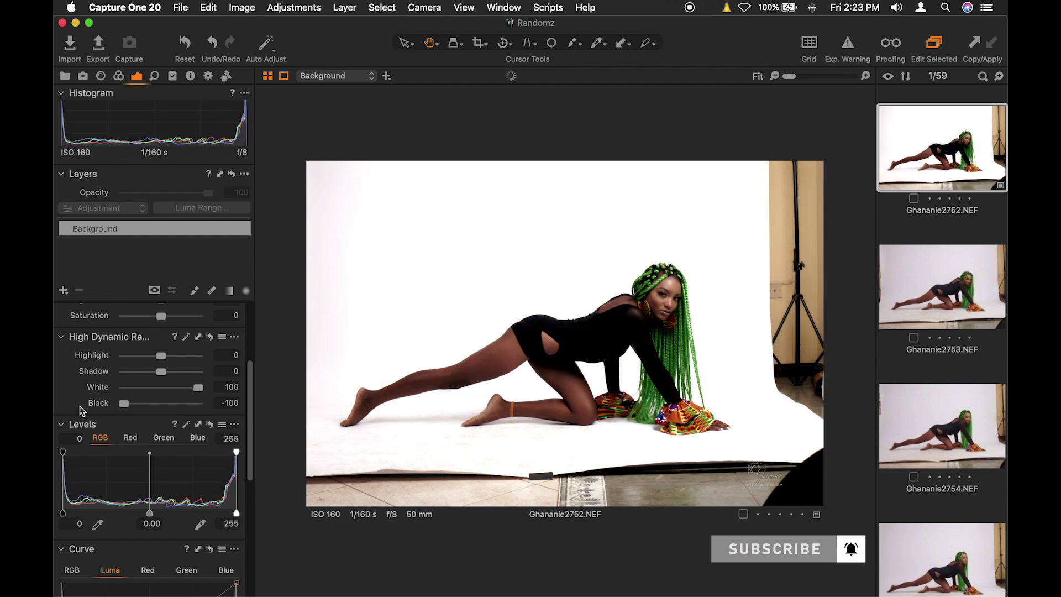
click(198, 387)
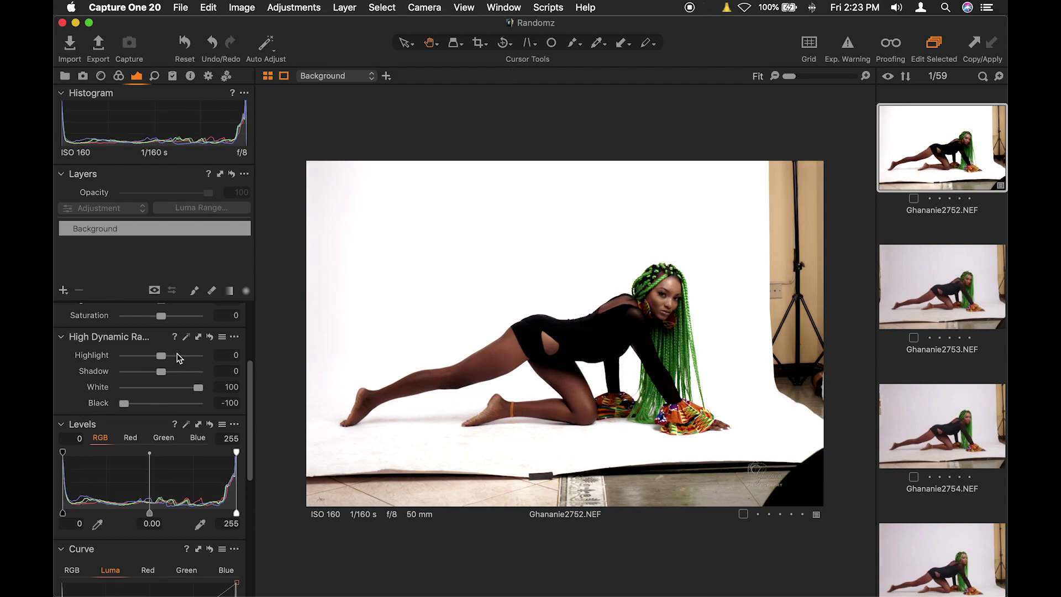
drag(160, 356, 136, 359)
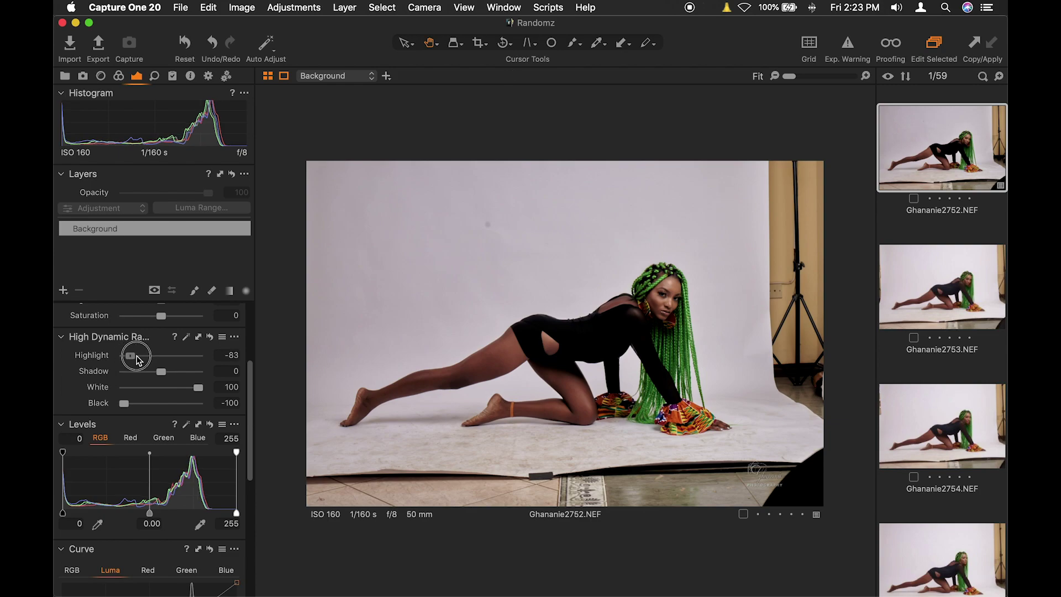
double_click(137, 359)
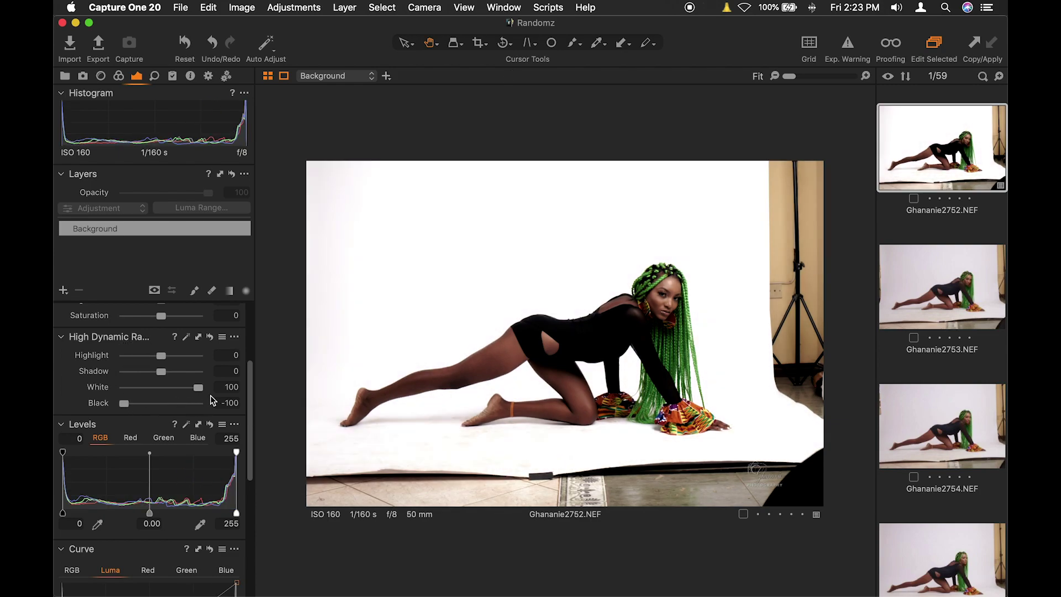
Zoom to 100% around the knee and pan down to the foot and ankle bracelet.
click(557, 426)
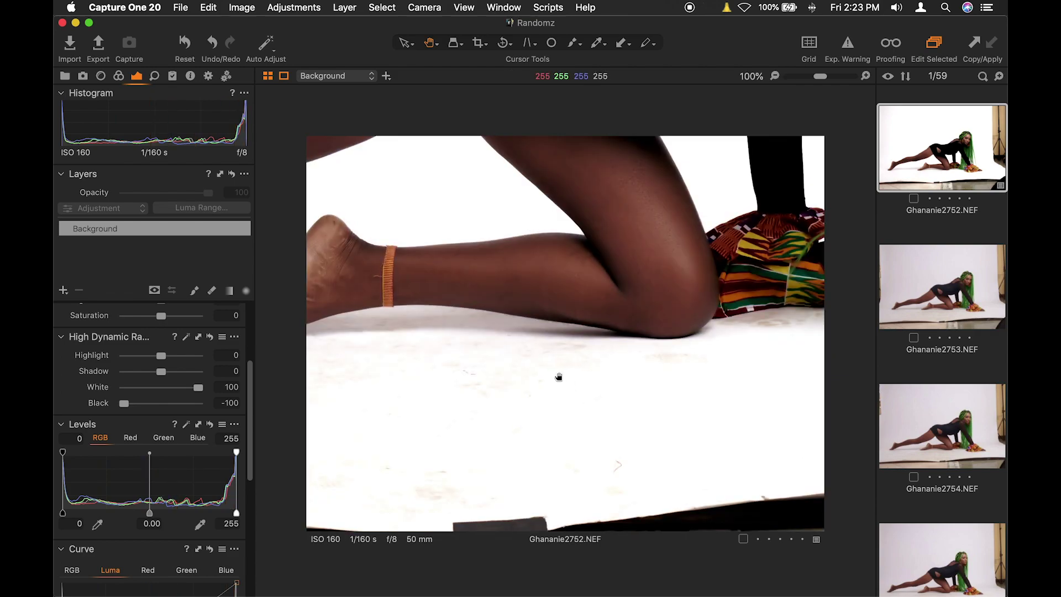
scroll(559, 376, right, 10)
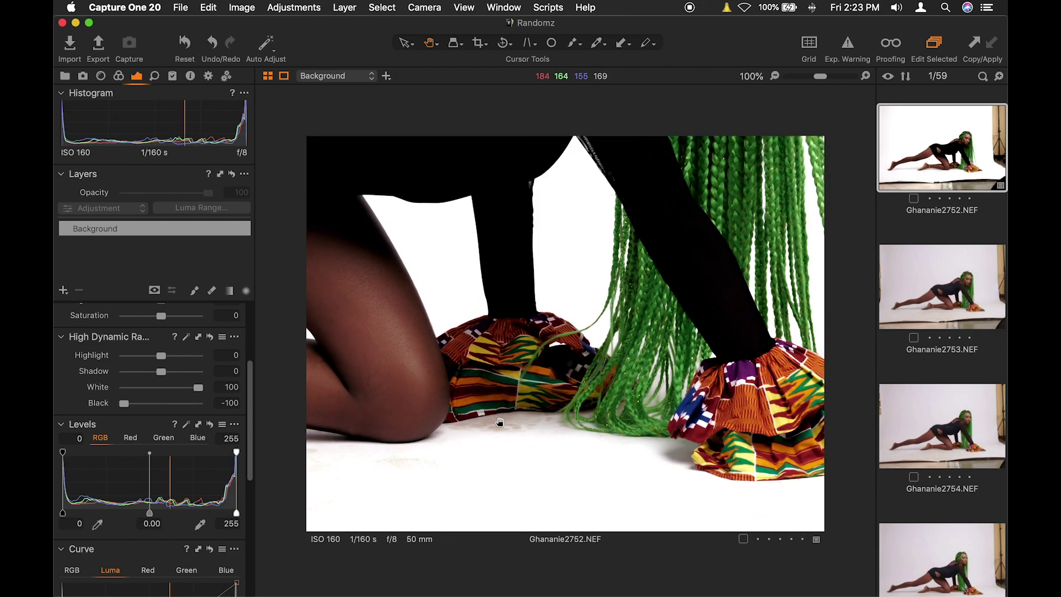
scroll(433, 400, left, 8)
scroll(661, 354, down, 8)
drag(661, 353, 612, 378)
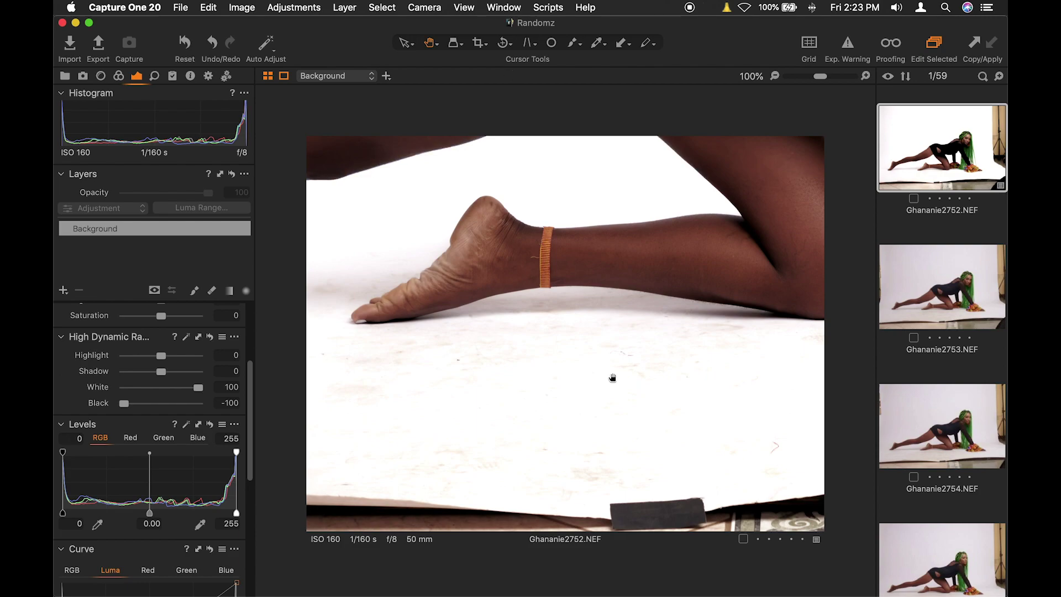
Toggle the HDR reset to compare, keeping White 100 and Black -100, and raise Highlight to 100.
click(210, 338)
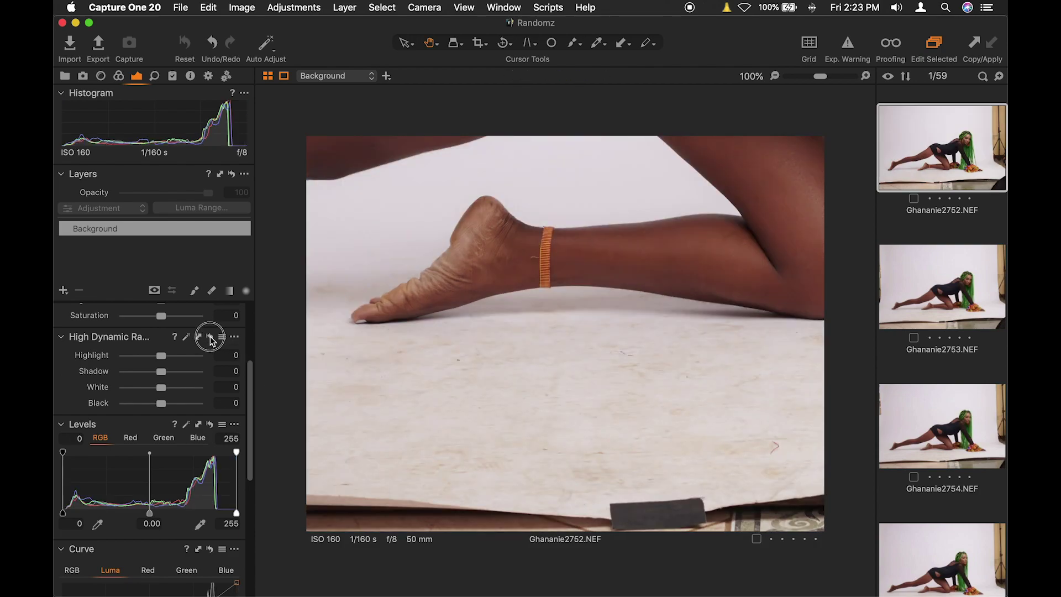
click(210, 338)
click(211, 338)
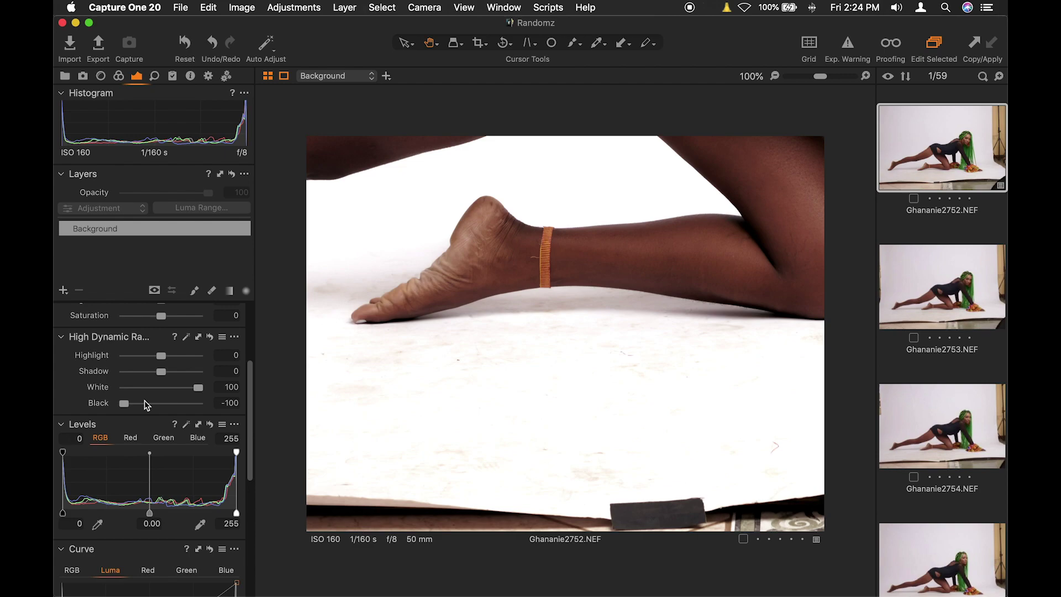
click(161, 360)
drag(160, 359, 222, 360)
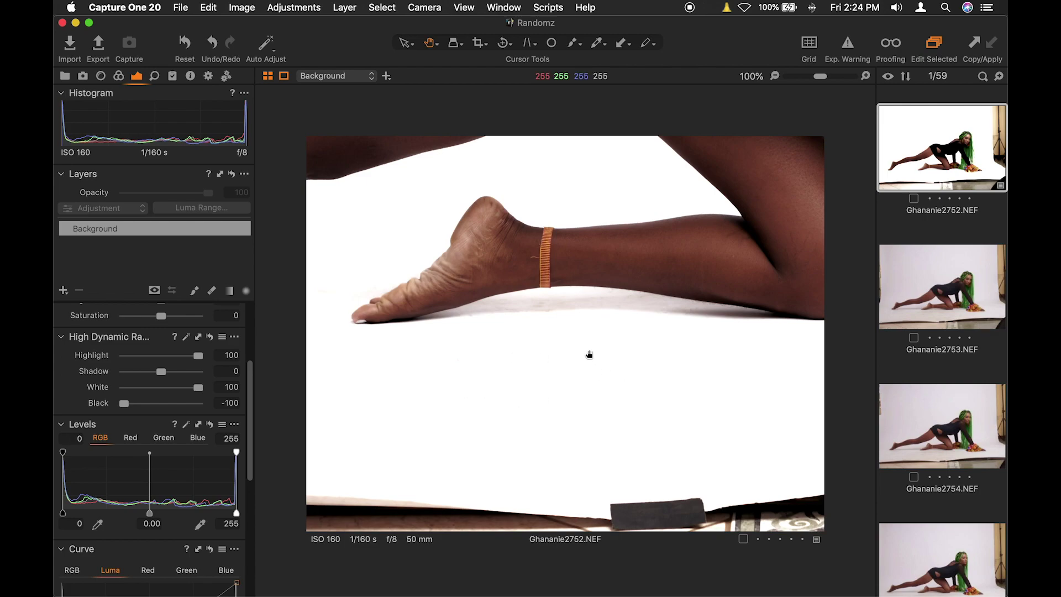
Inspect the blown-out green braids with the Loupe, fit the photo, and reset White to 0.
drag(469, 331, 540, 358)
key(p)
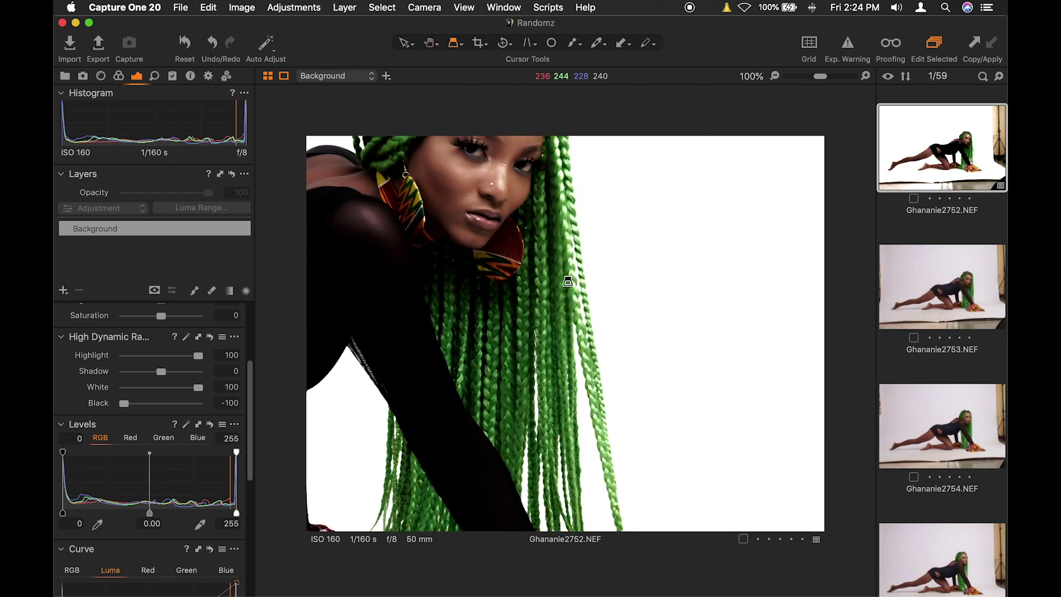
click(576, 278)
drag(577, 278, 540, 244)
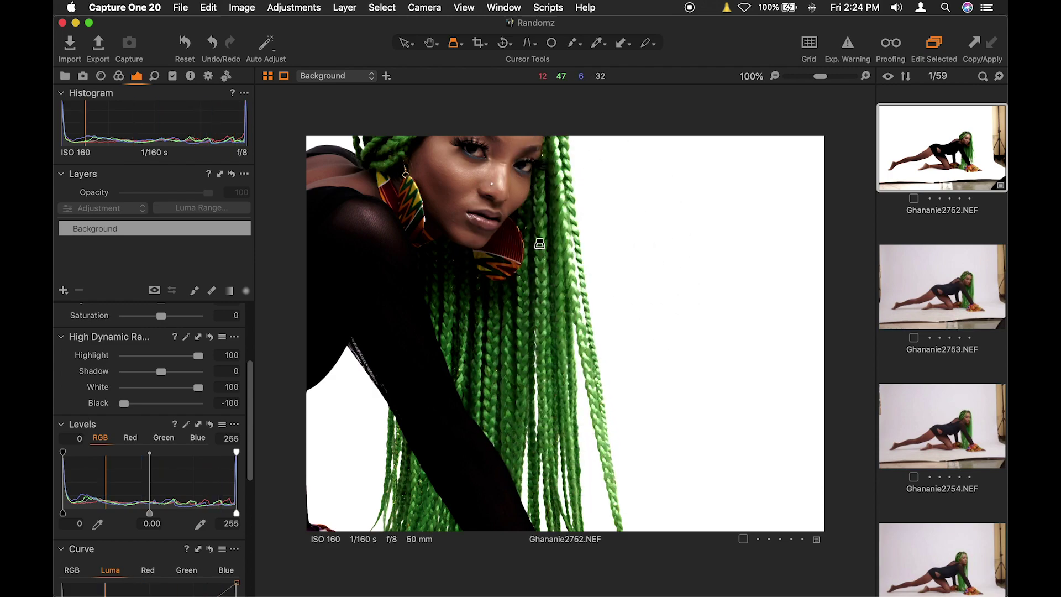
key(h)
click(582, 282)
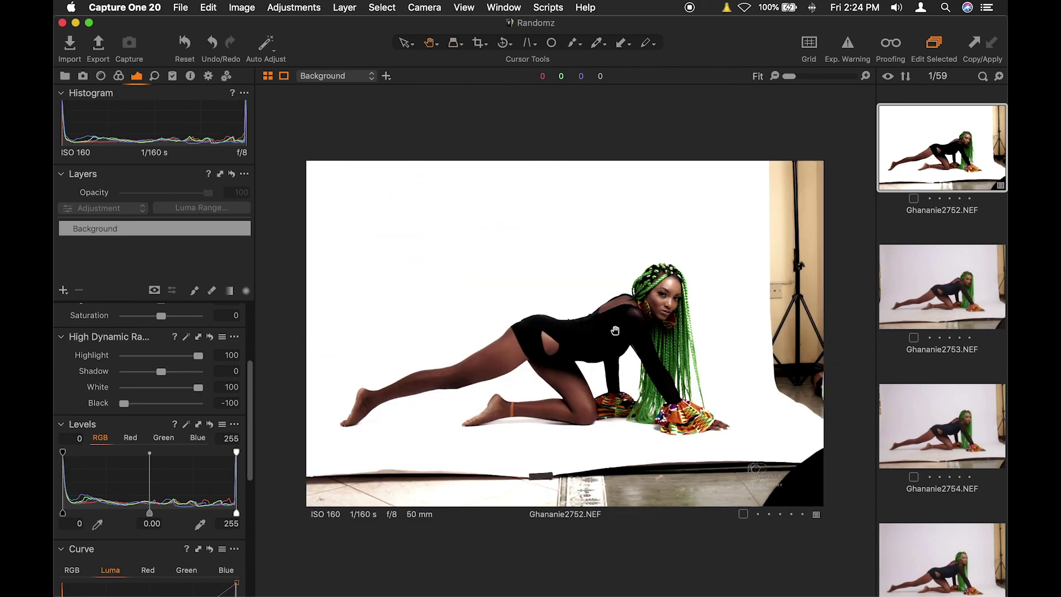
double_click(197, 387)
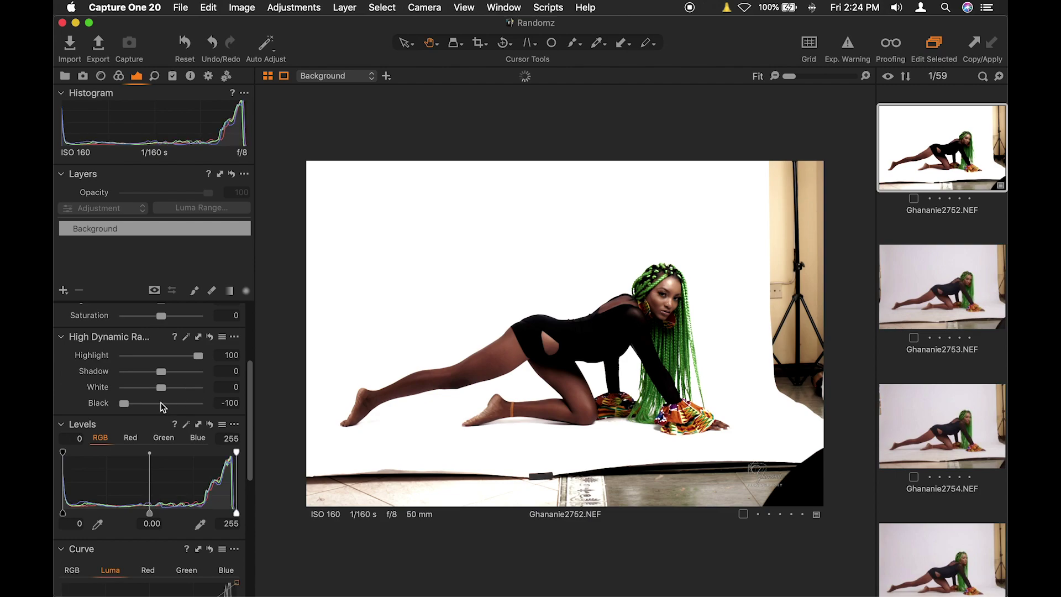
Reset all High Dynamic Range sliders to 0 and scroll through the tool panel.
click(210, 337)
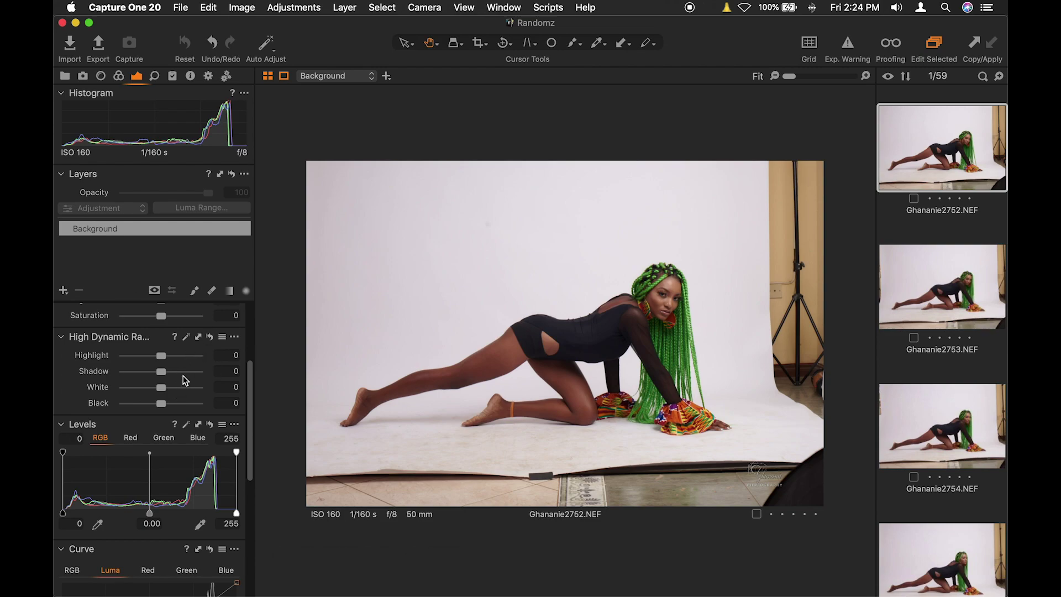
scroll(209, 383, up, 3)
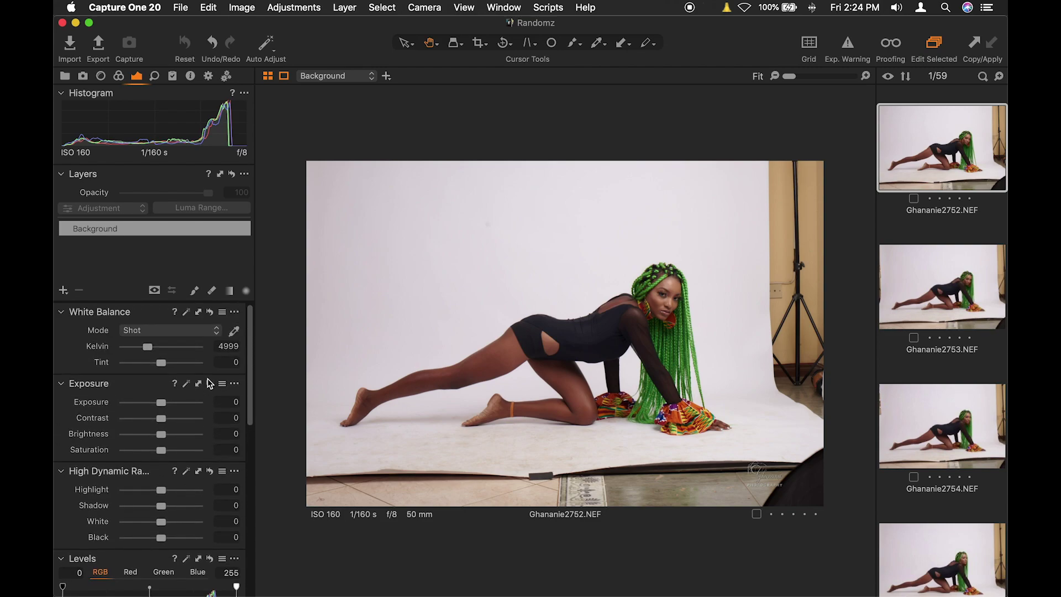
scroll(209, 383, down, 6)
scroll(209, 381, down, 3)
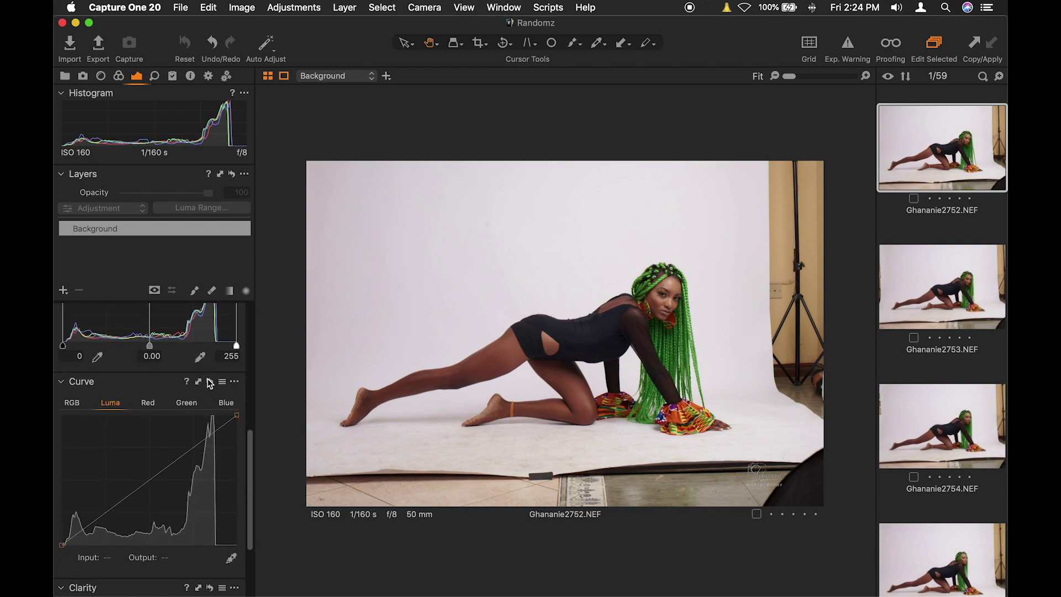
scroll(209, 381, up, 6)
scroll(208, 379, down, 2)
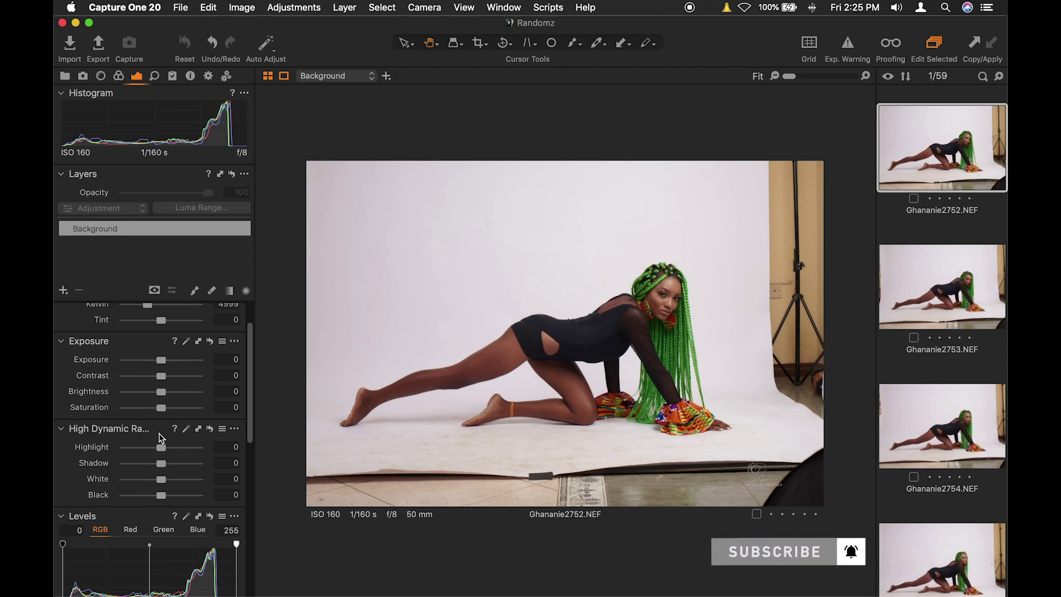
scroll(165, 437, down, 10)
scroll(178, 425, up, 8)
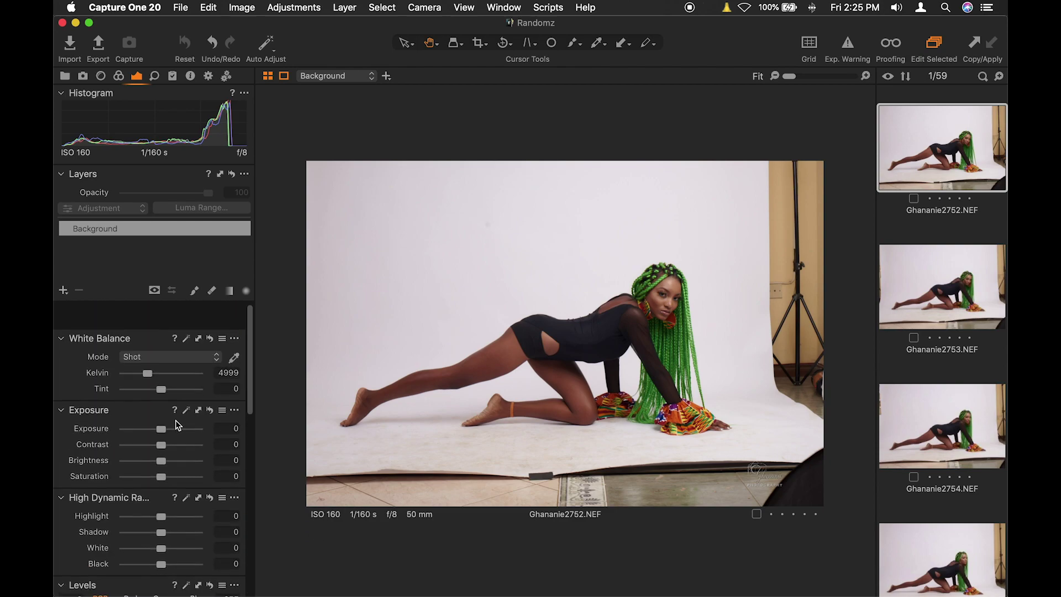
scroll(178, 424, down, 8)
scroll(177, 425, up, 8)
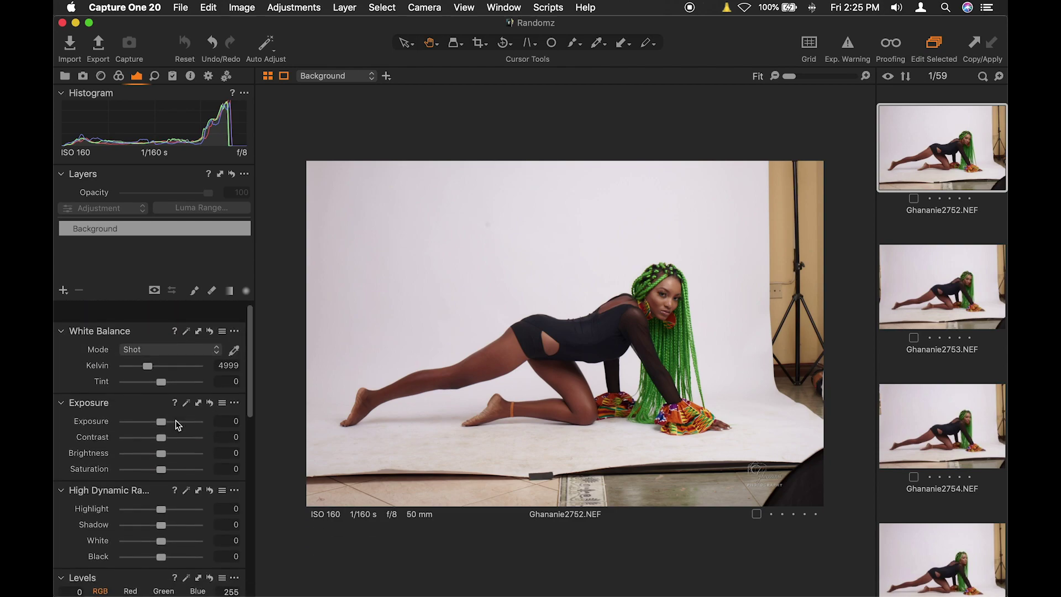
scroll(177, 424, down, 8)
scroll(175, 425, up, 1)
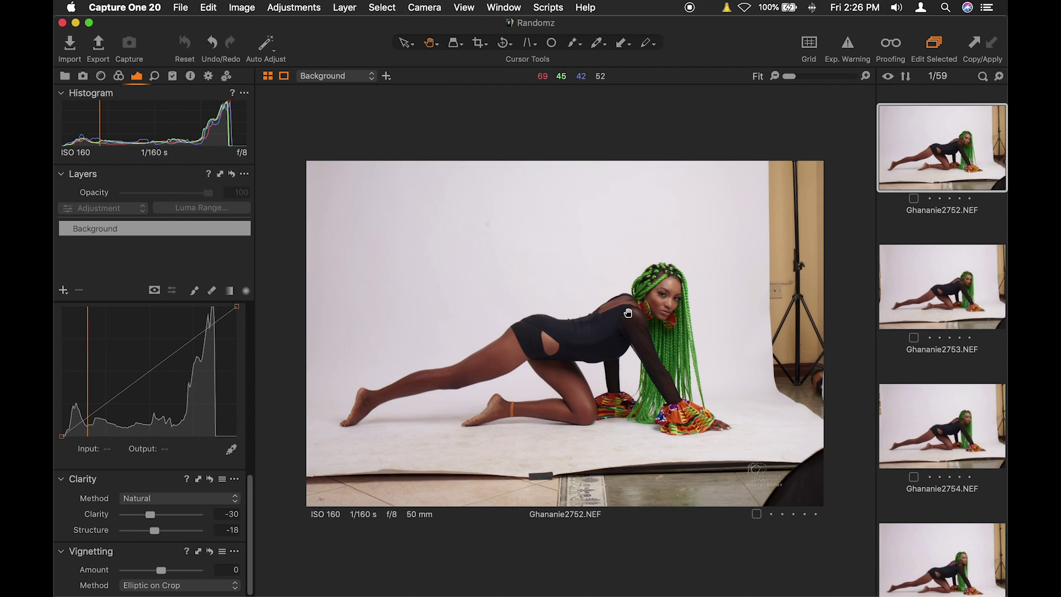
click(479, 46)
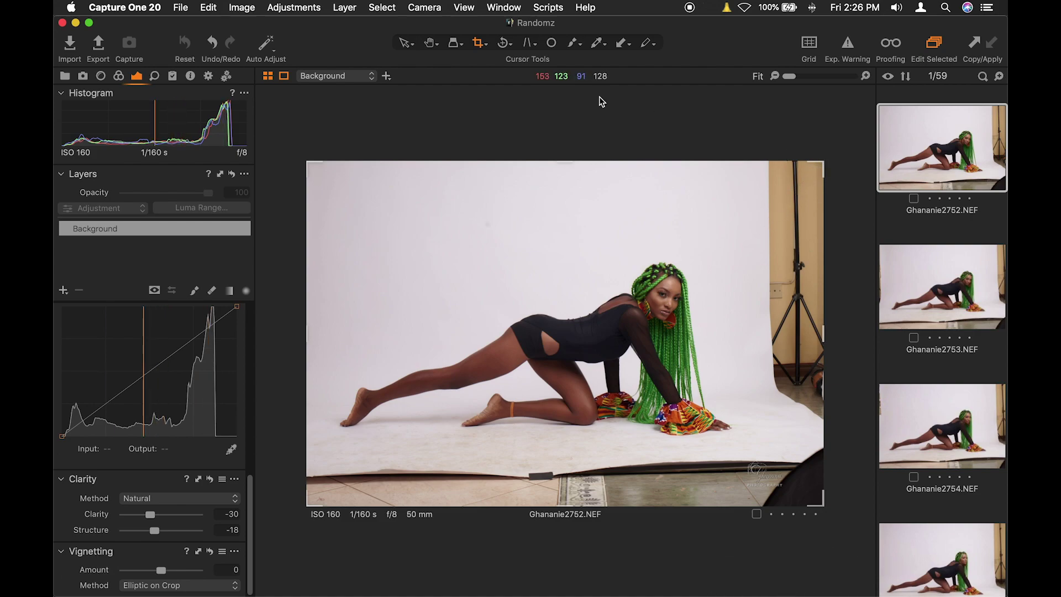
Apply a 1350×1080 crop ratio, shrink it from the bottom-right corner, and shift it right.
drag(476, 43, 645, 77)
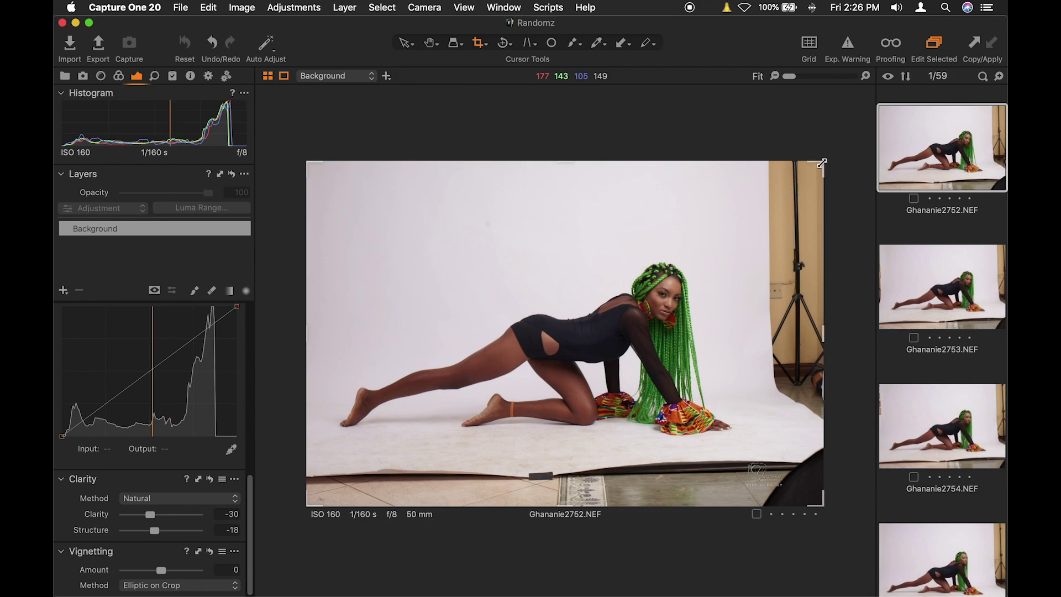
drag(819, 167, 744, 184)
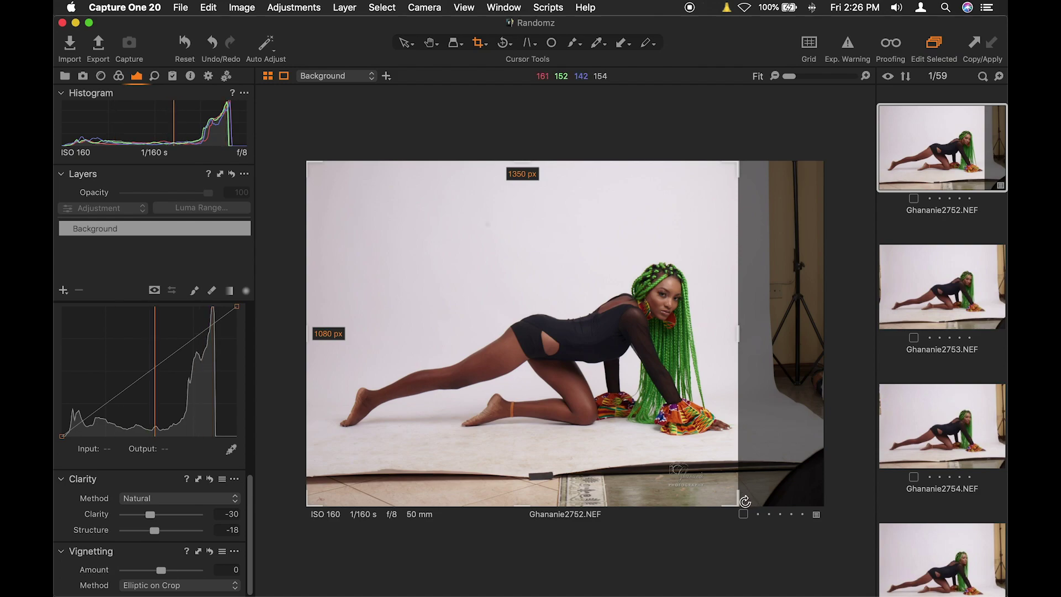
drag(738, 504, 697, 448)
drag(641, 404, 684, 402)
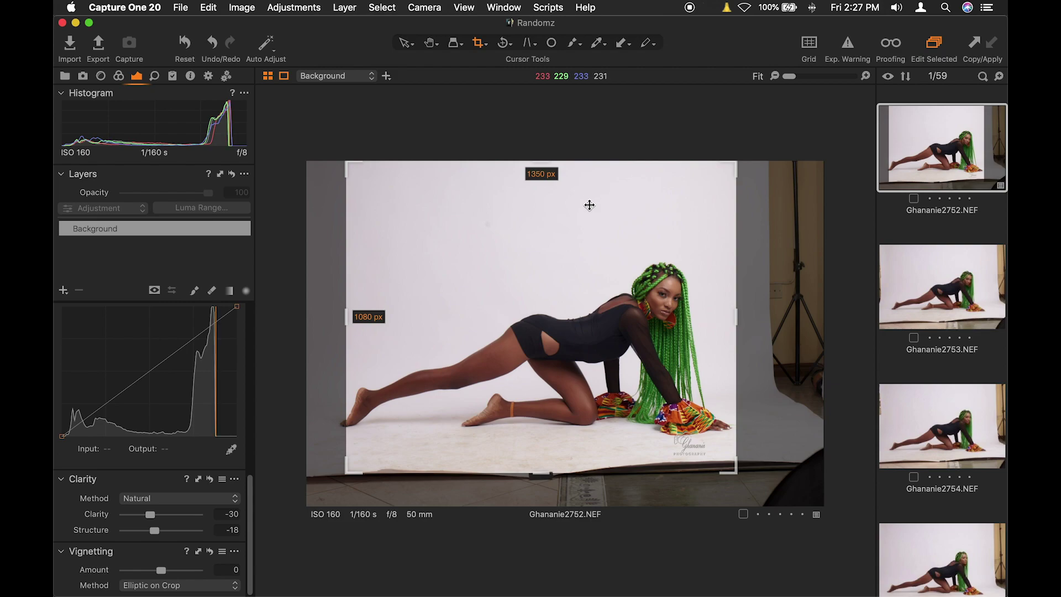
Preview the cropped photo, then undo the crop to restore the full image.
key(h)
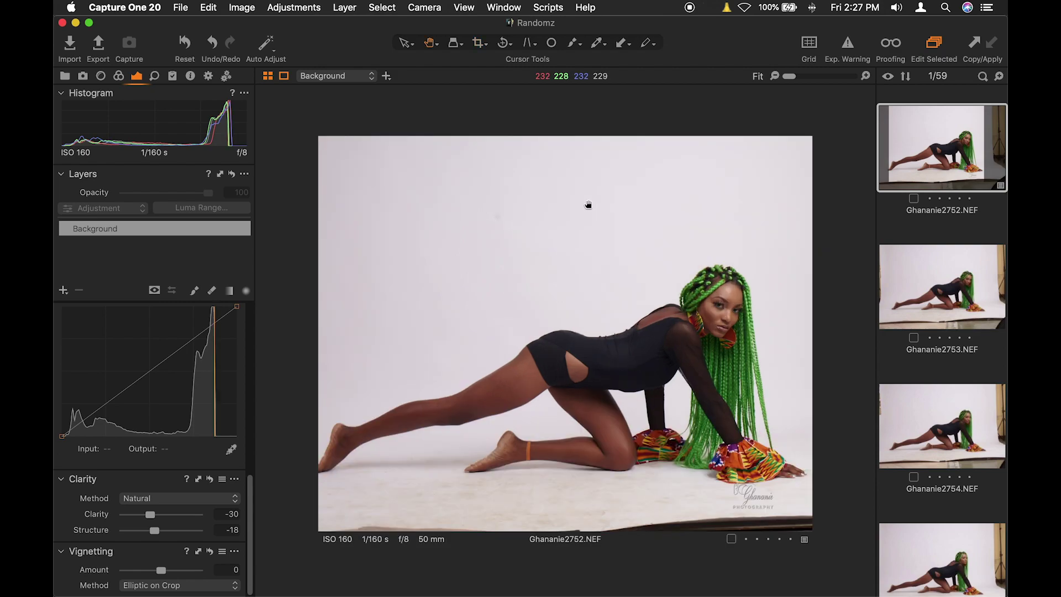
key(super+z)
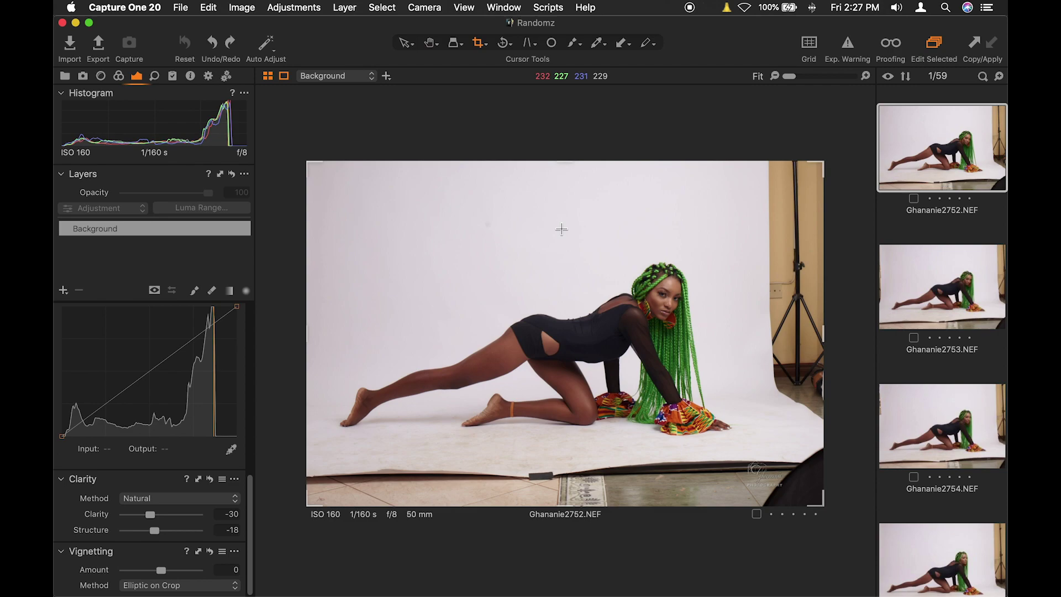